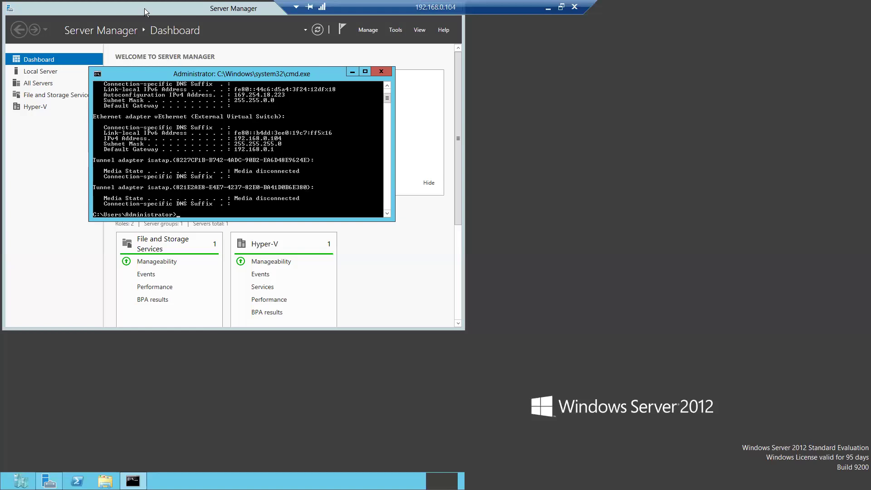
- Clear the Server Manager and Command Prompt windows off the desktop
left_click(223, 36)
left_click(422, 8)
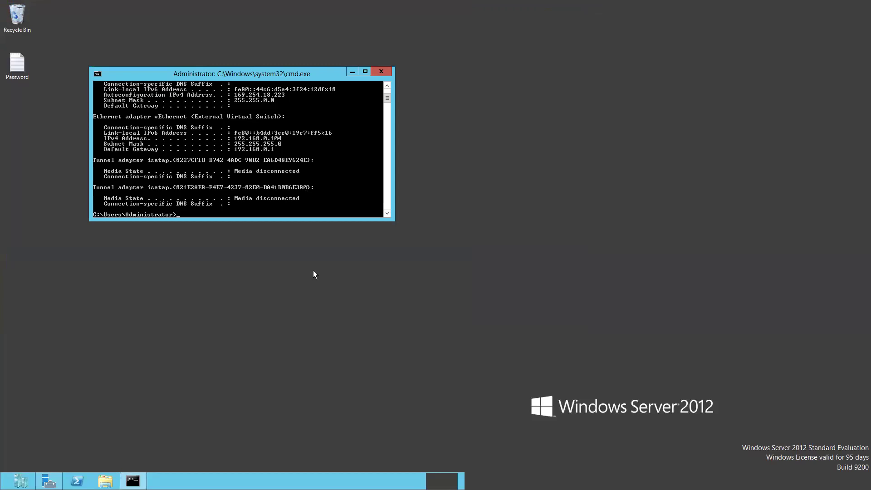
left_click(389, 73)
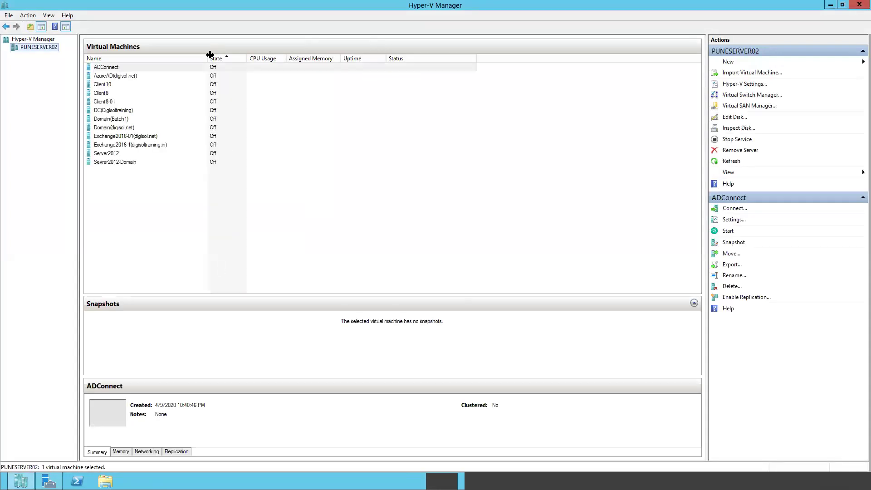
- Start creating a new virtual machine on PUNESERVER02 and name it Domain(Batch2)
left_click_drag(215, 57, 223, 57)
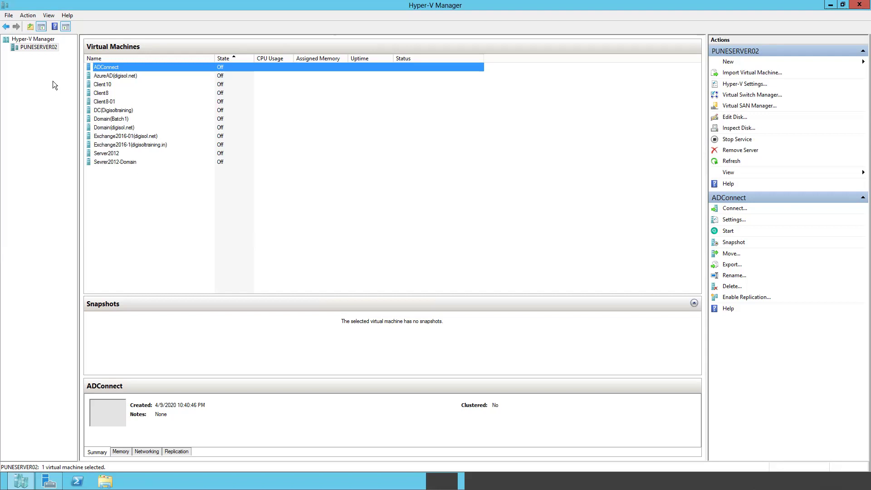
right_click(40, 47)
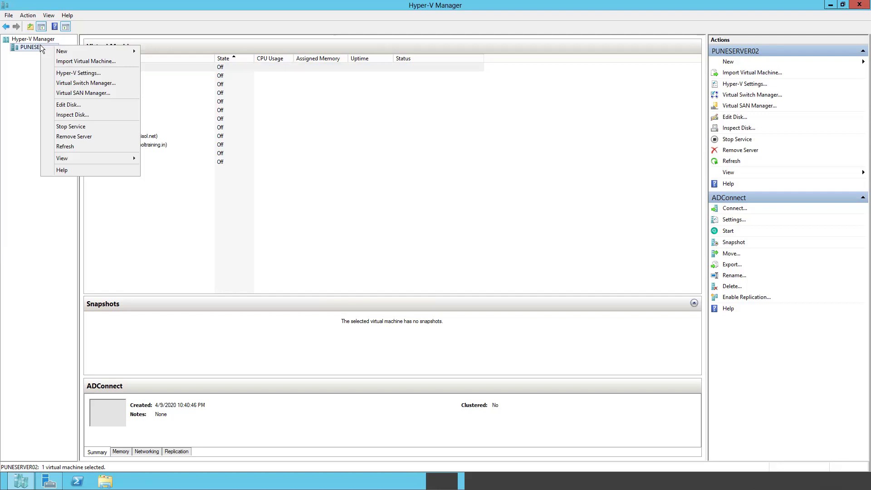
mouse_move(66, 53)
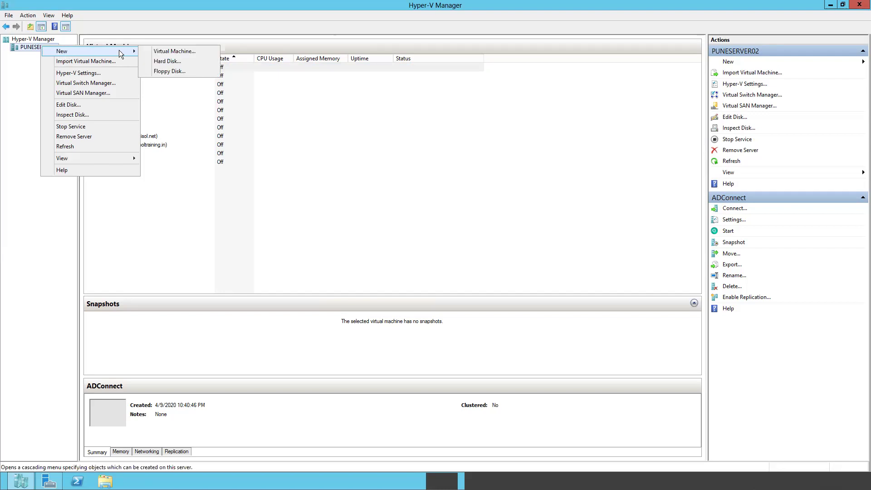
left_click(168, 50)
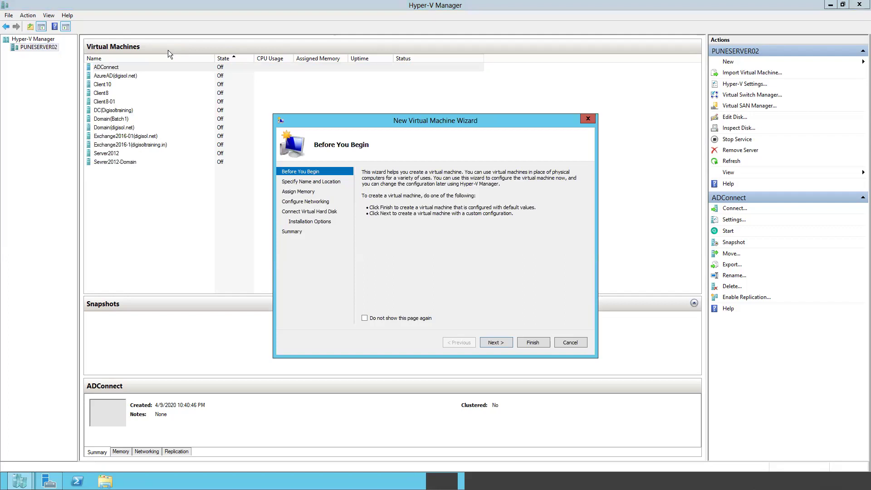
left_click(499, 343)
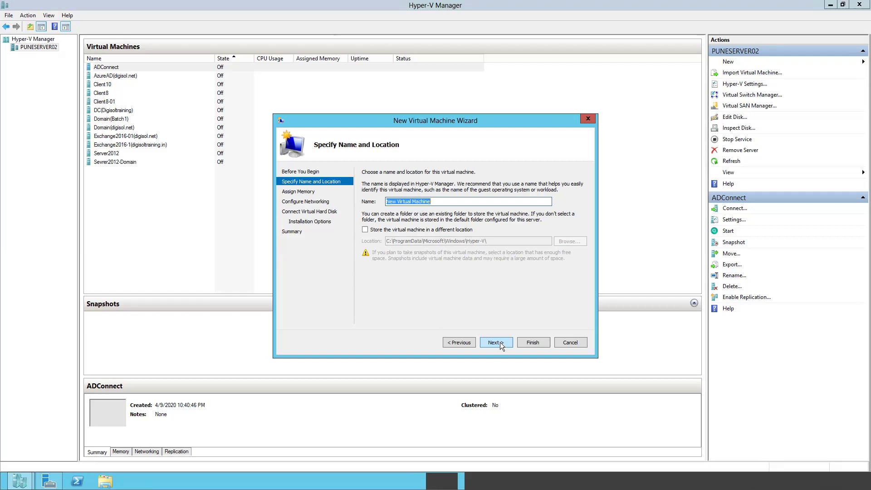
type("Domain(Batch2")
- Choose to store the virtual machine in a different location and browse to the VM-Storage folder on drive C
left_click(366, 230)
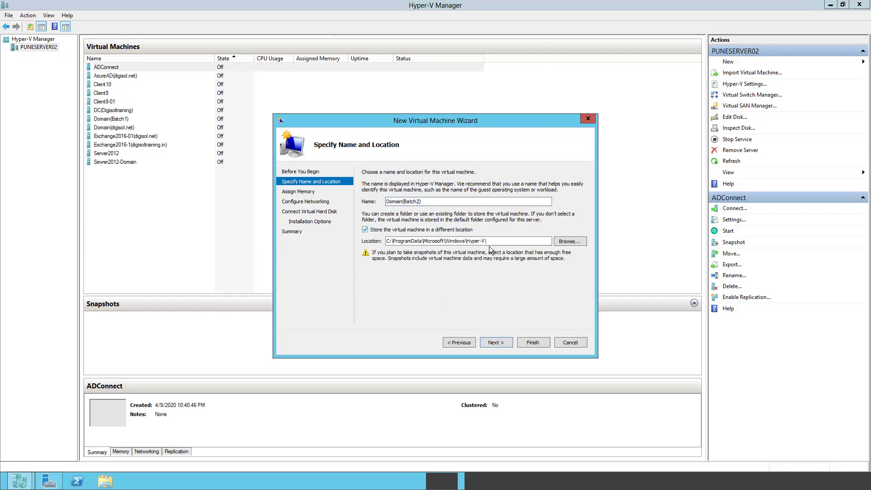
left_click(564, 242)
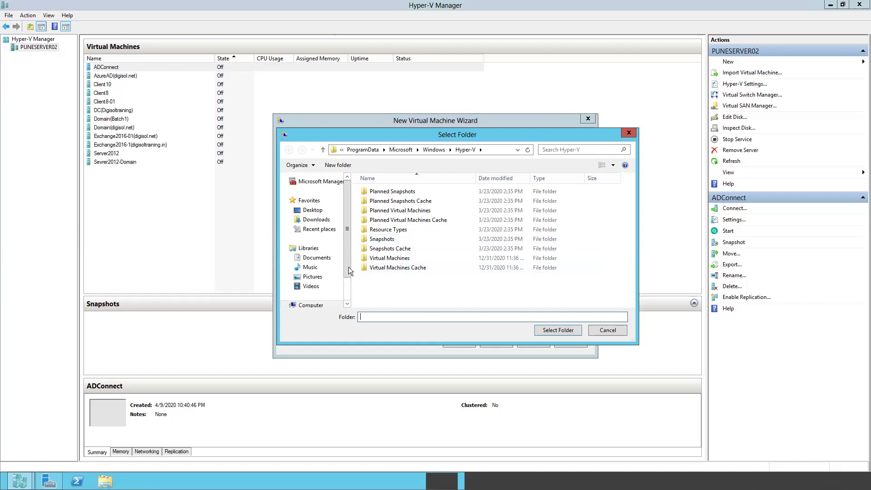
scroll(345, 277, "down", 2)
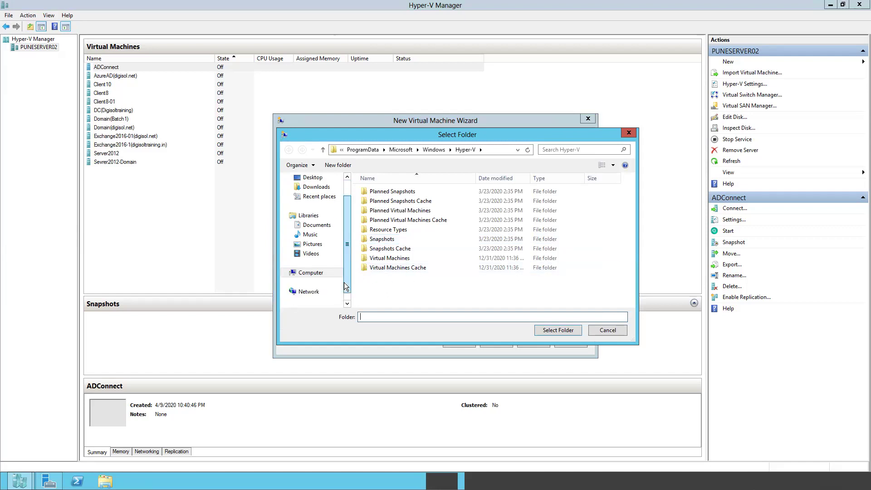
left_click(318, 273)
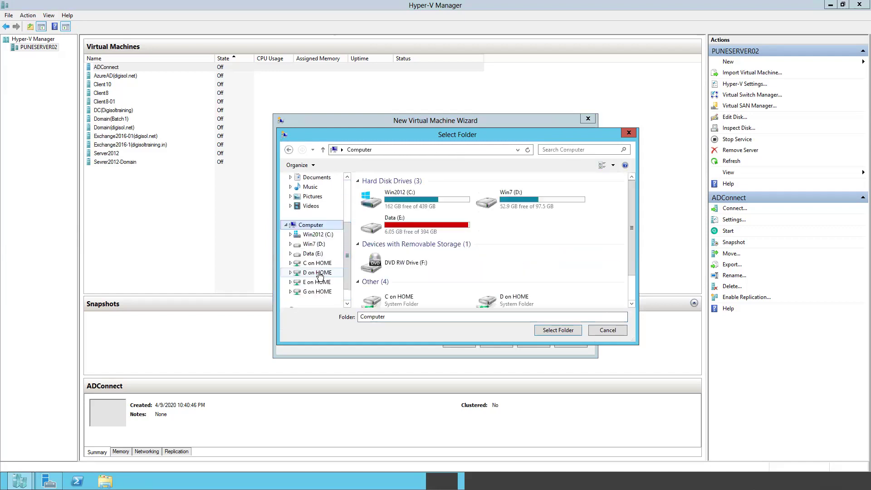
double_click(413, 204)
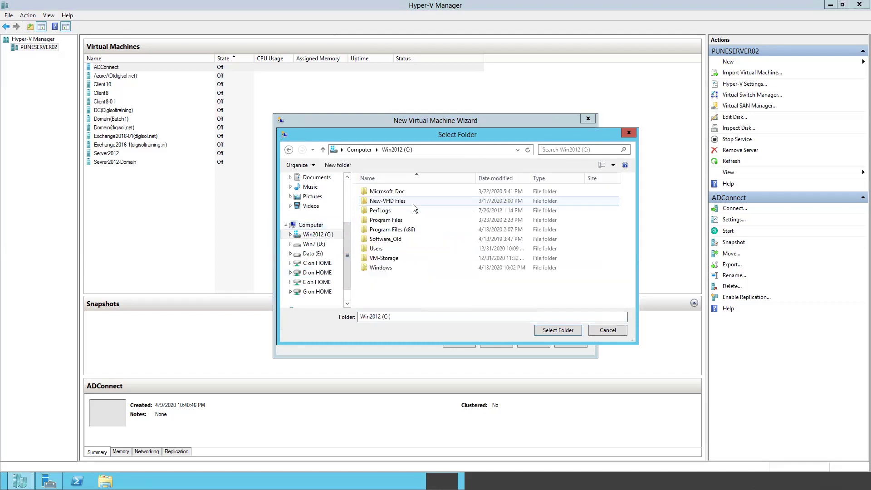
double_click(390, 258)
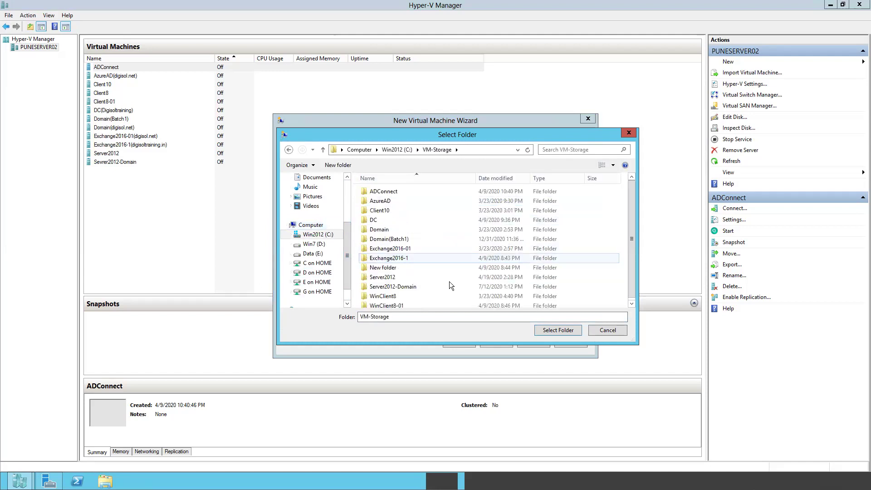
- Create a new folder named Domain(Batch2) inside VM-Storage
right_click(449, 242)
mouse_move(482, 320)
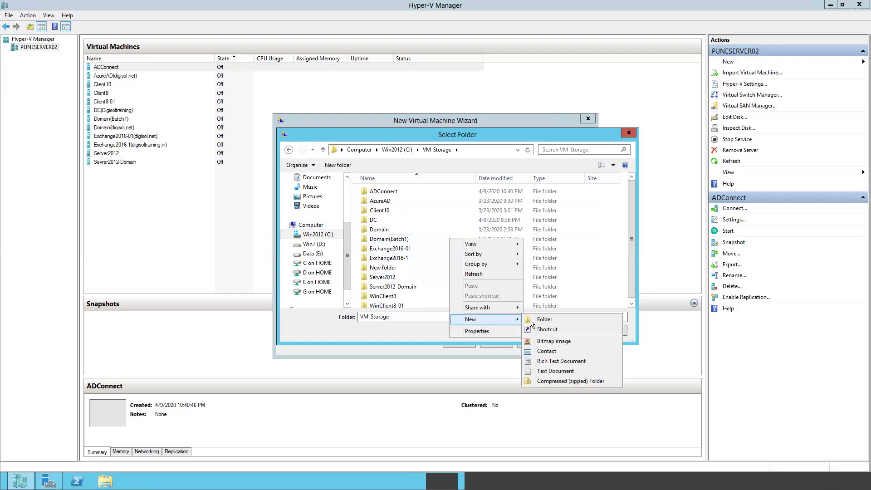
left_click(544, 320)
type("Domain")
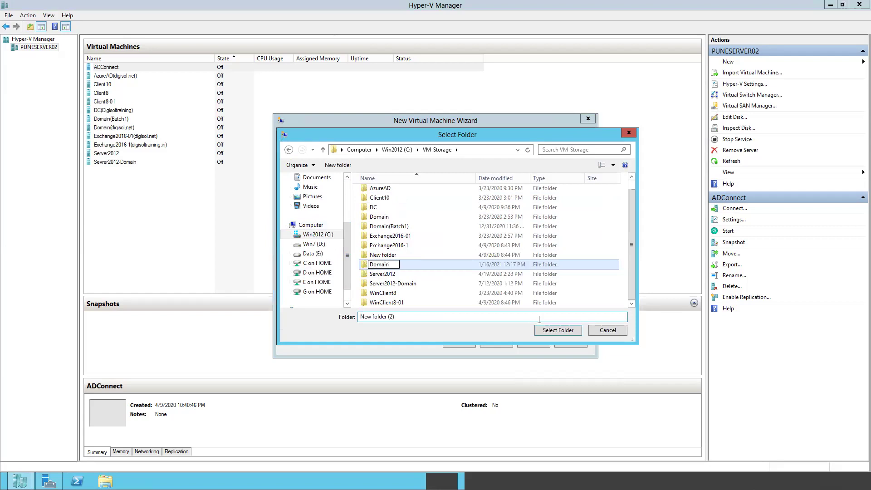
type("(Batch2)")
left_click(451, 234)
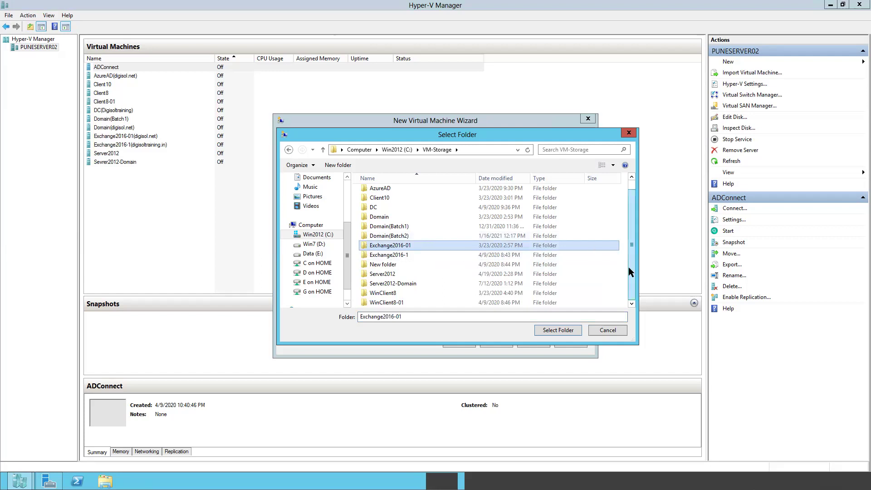
- Set the new Domain(Batch2) folder as the virtual machine's storage location and continue to the memory settings
scroll(631, 263, "up", 1)
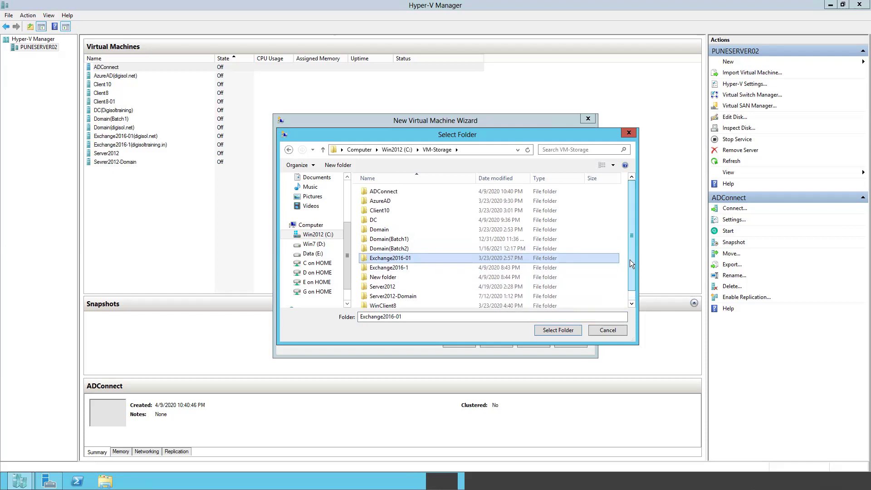
scroll(631, 274, "down", 1)
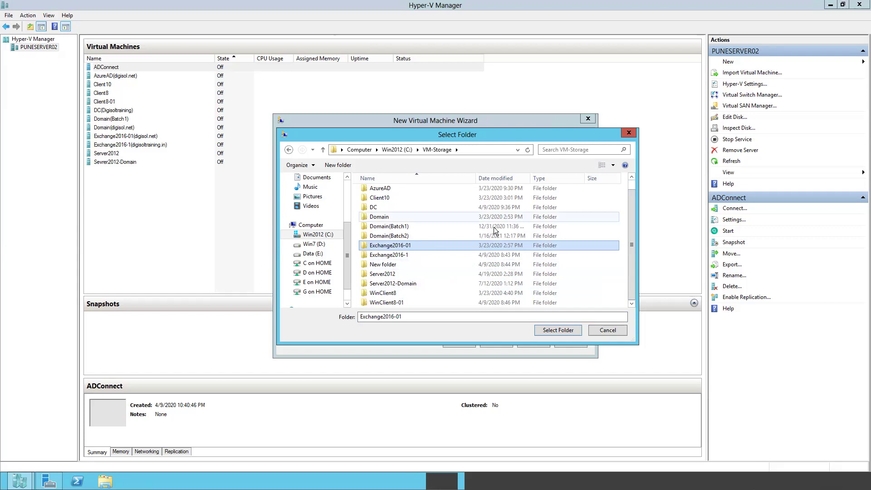
left_click(405, 238)
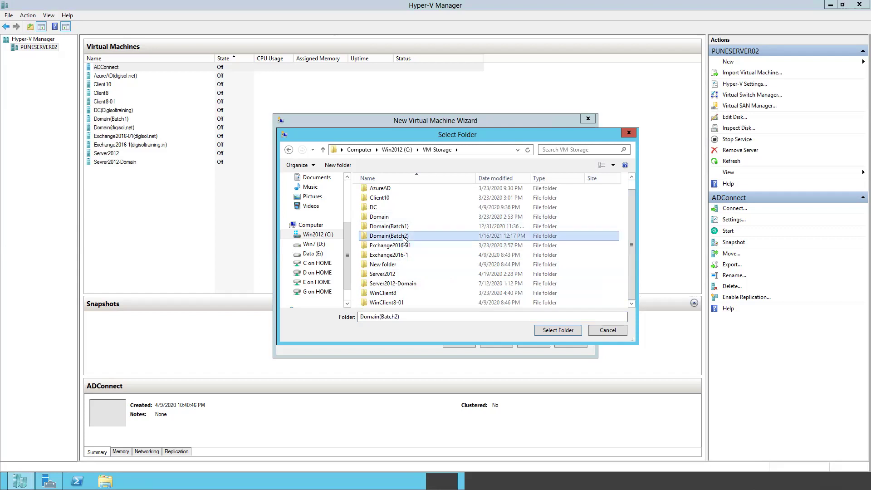
double_click(405, 238)
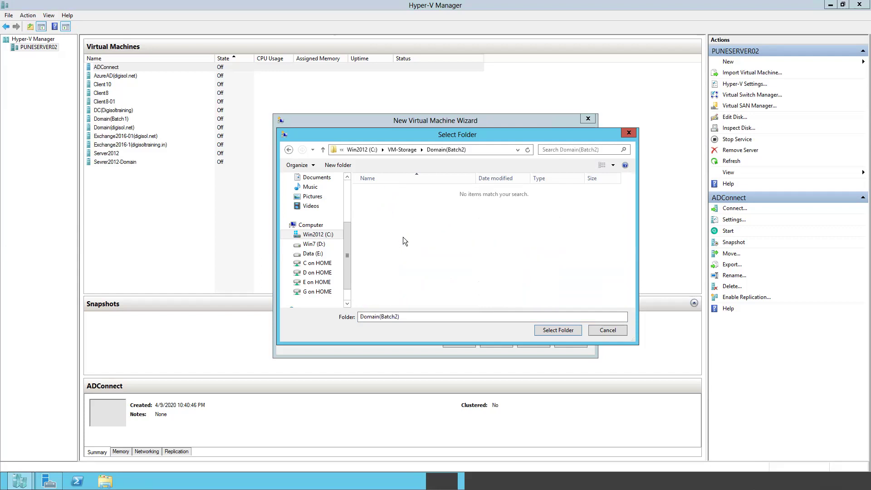
left_click(548, 330)
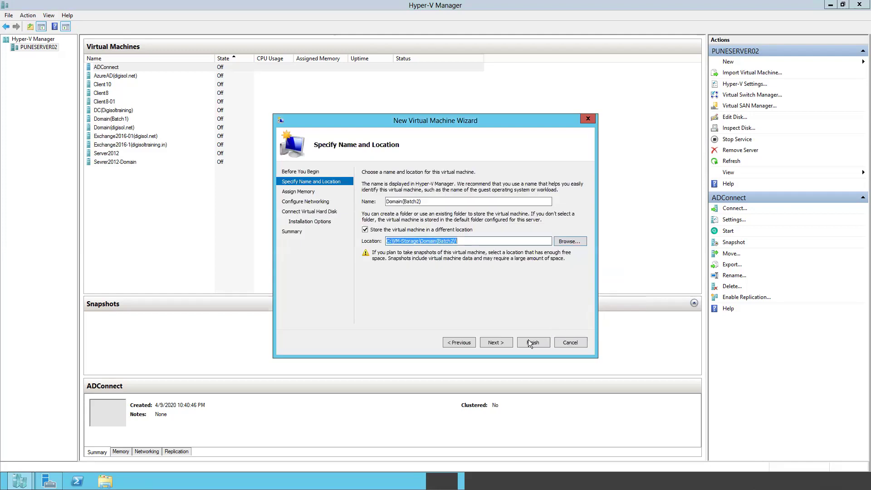
left_click(493, 342)
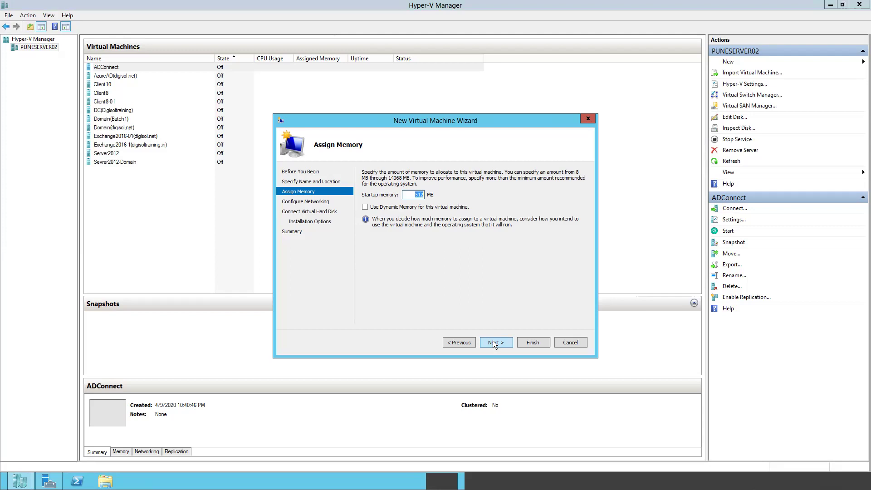
- Assign 3000 MB of startup memory and connect the virtual machine's network adapter to the Internal Virtual Switch
type("3000")
left_click(491, 345)
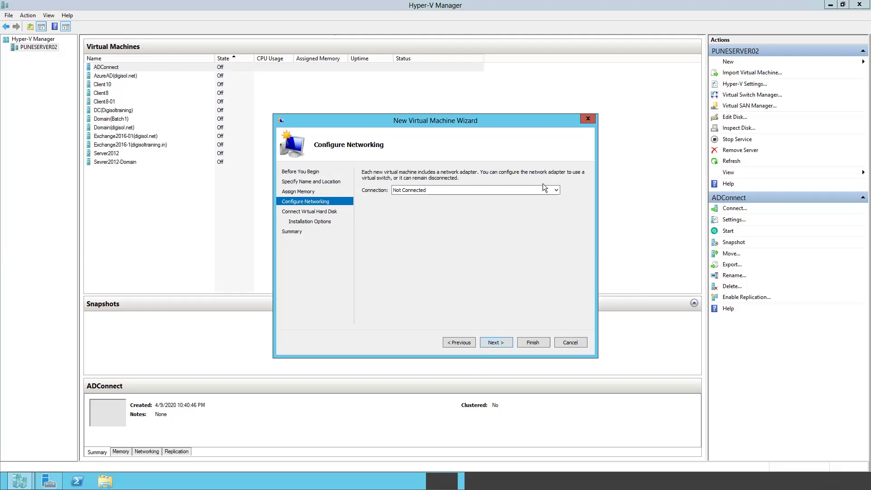
left_click(555, 190)
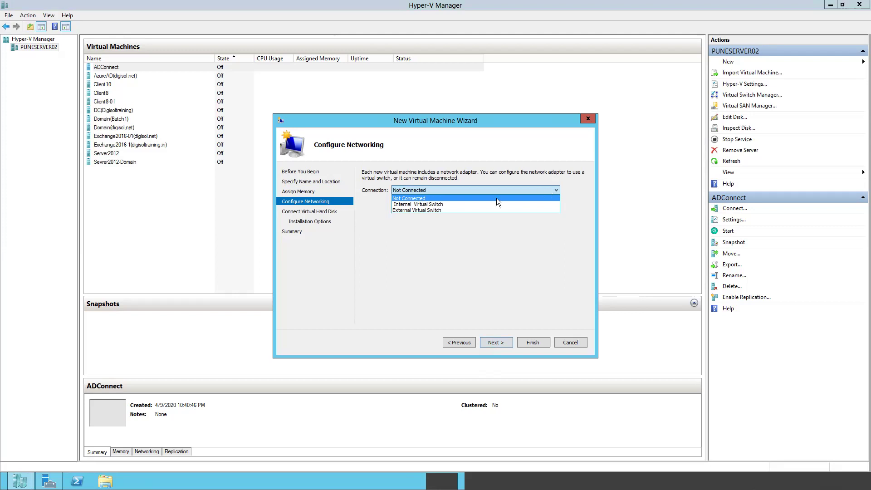
left_click(434, 210)
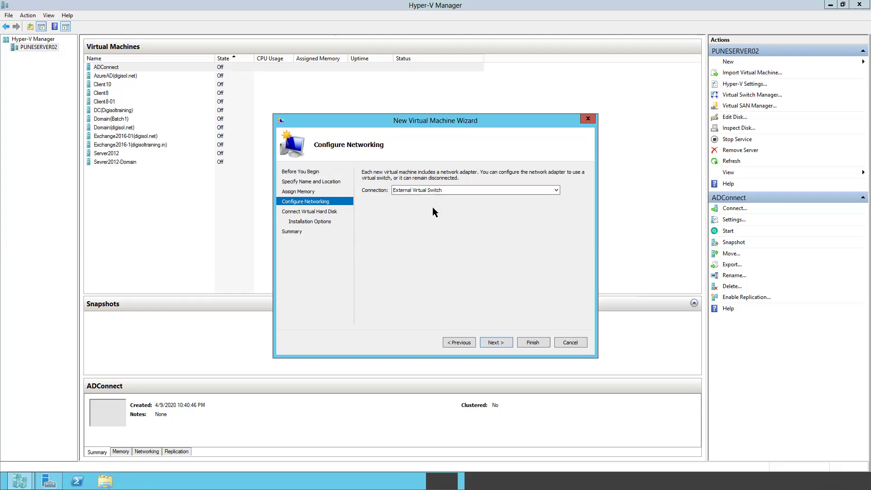
left_click(453, 195)
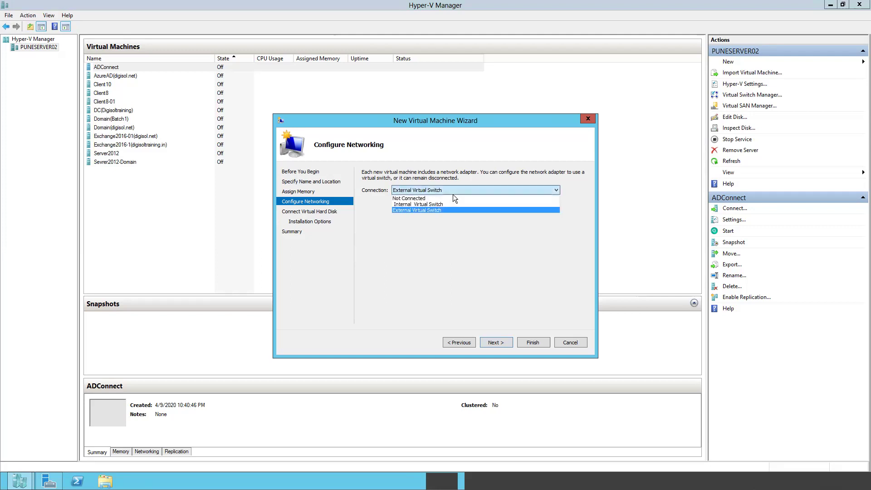
left_click(429, 206)
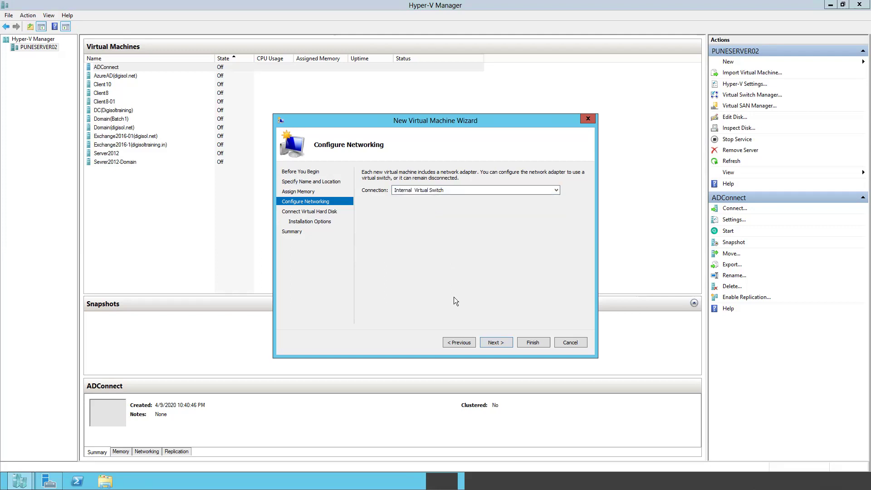
left_click(494, 343)
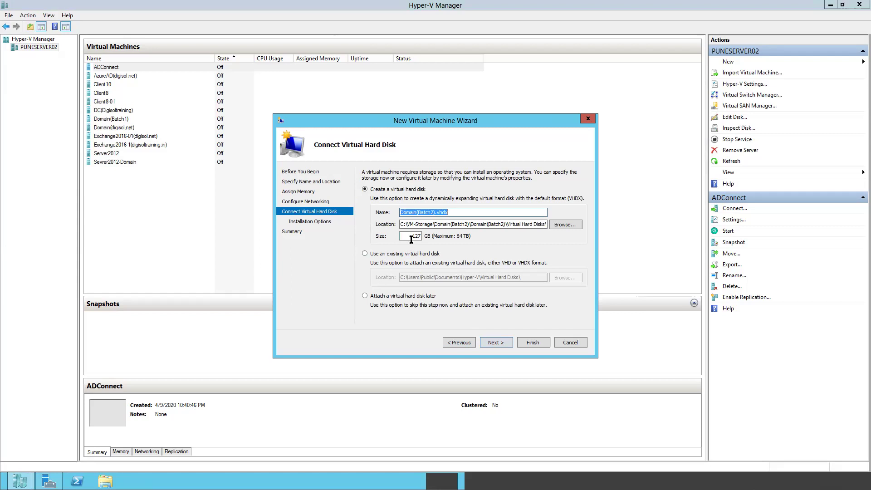
- Set the new virtual hard disk's size to 50 GB and continue to the installation options
left_click_drag(411, 239, 426, 240)
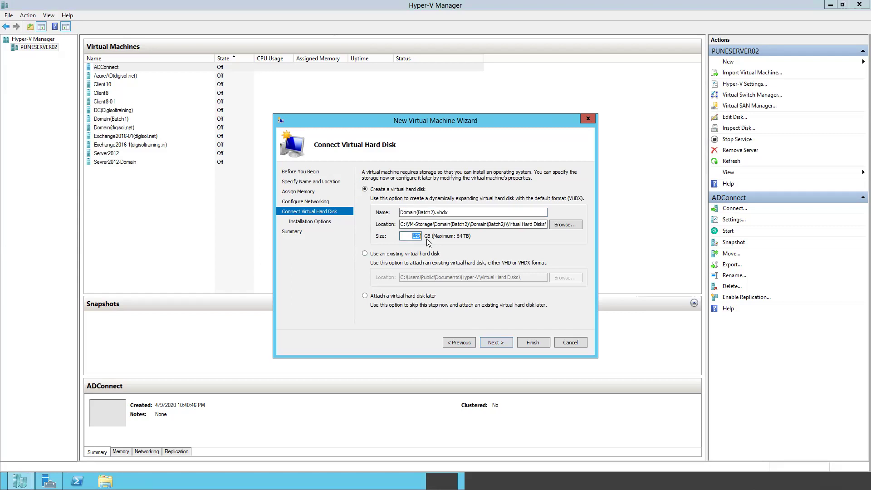
type("50")
left_click(489, 342)
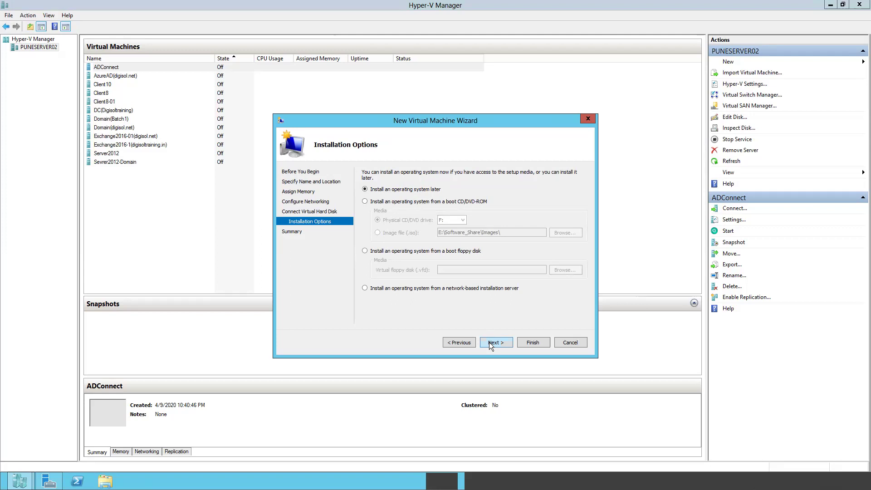
- Set the operating system to install from the ISO image Win2012_X64FRE_SERVER_EVAL_EN-US-HRM_SSS_X64FREE_EN-US_DV5 in the Images folder
left_click(366, 202)
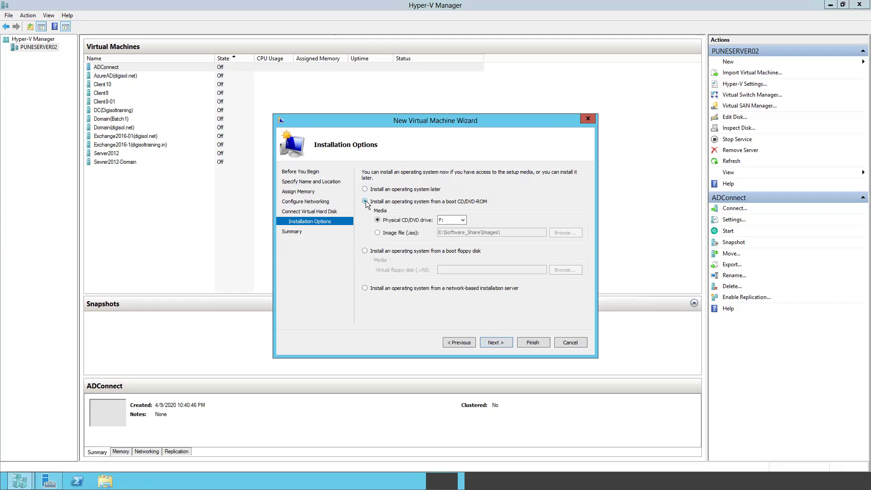
left_click(378, 233)
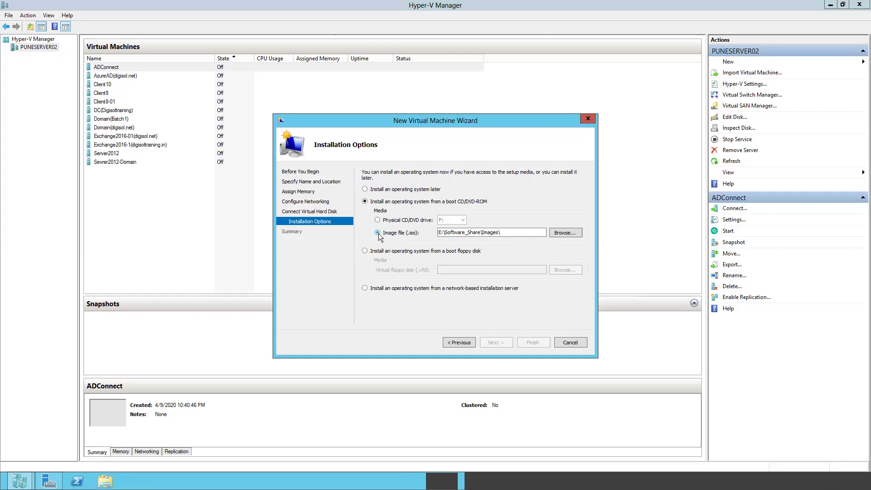
left_click(565, 233)
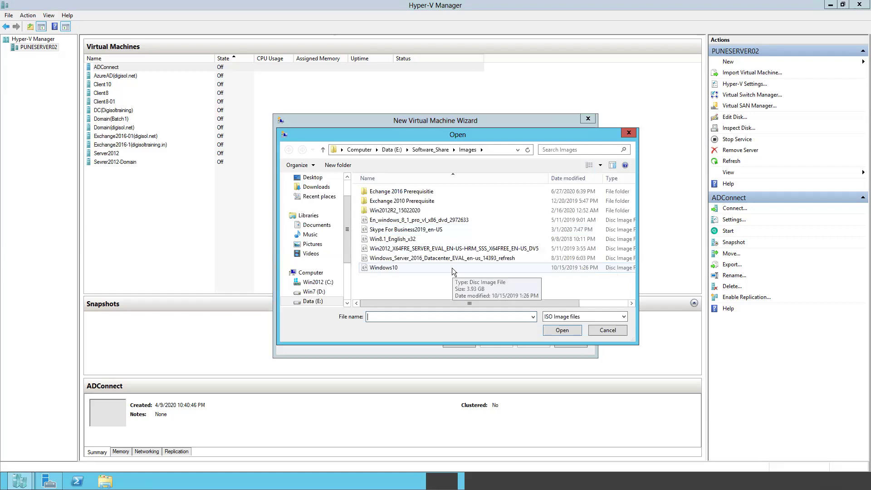
left_click(445, 251)
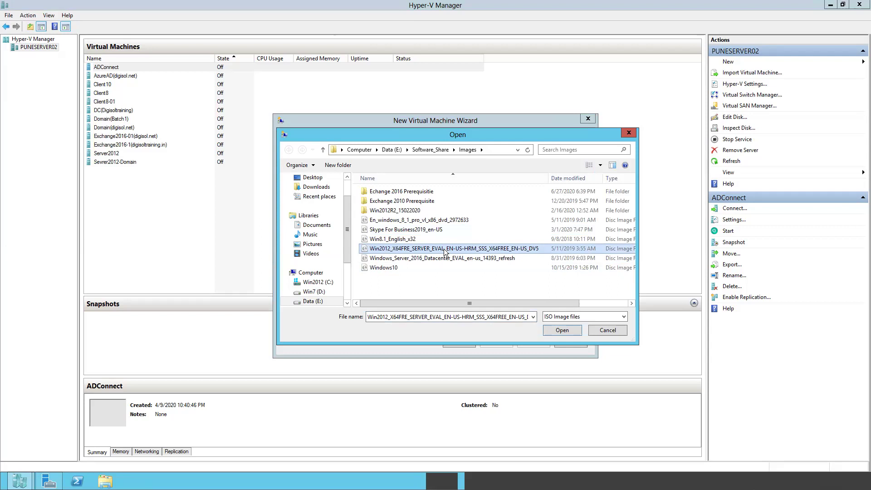
left_click(551, 330)
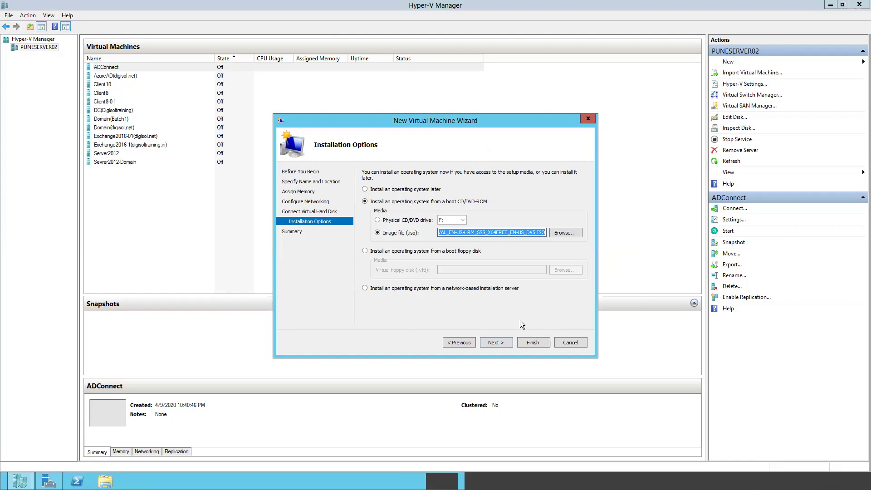
- Finish creating the Domain(Batch2) virtual machine with the chosen settings and start it
left_click(501, 342)
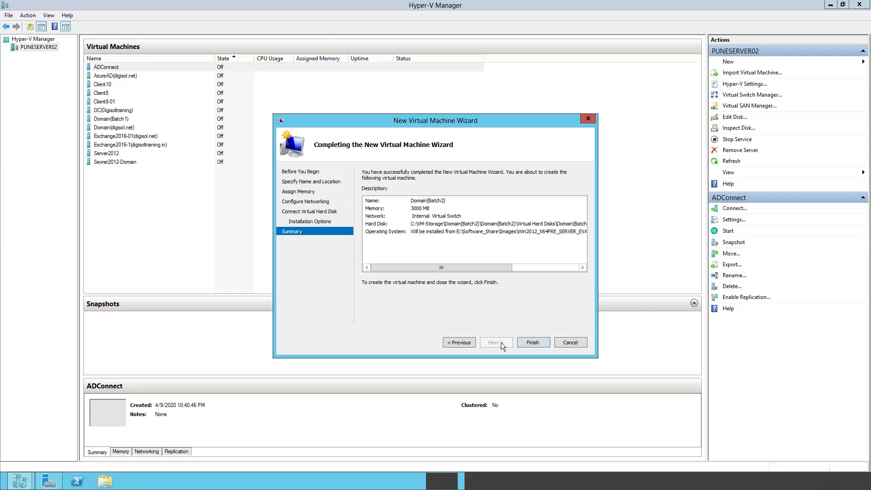
left_click(534, 342)
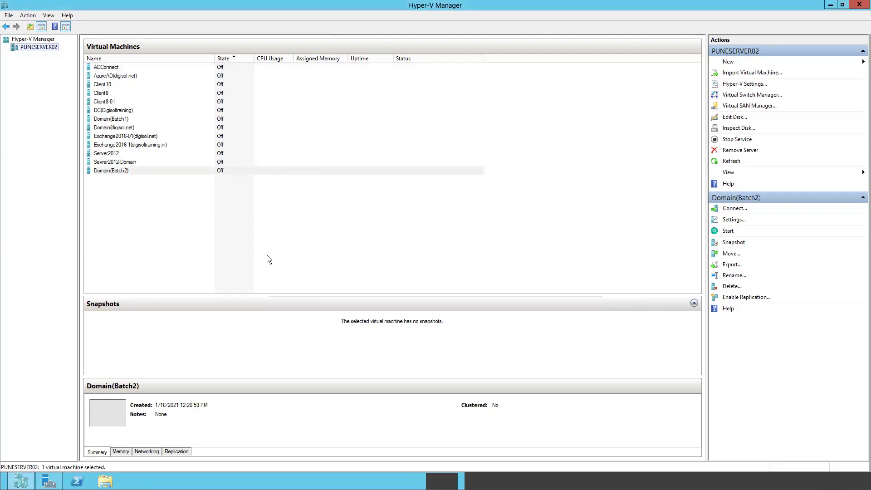
left_click(105, 172)
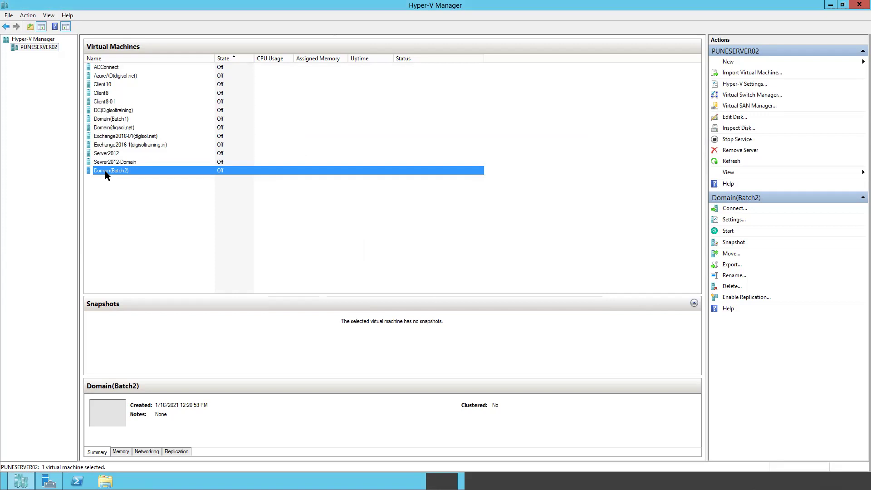
right_click(105, 172)
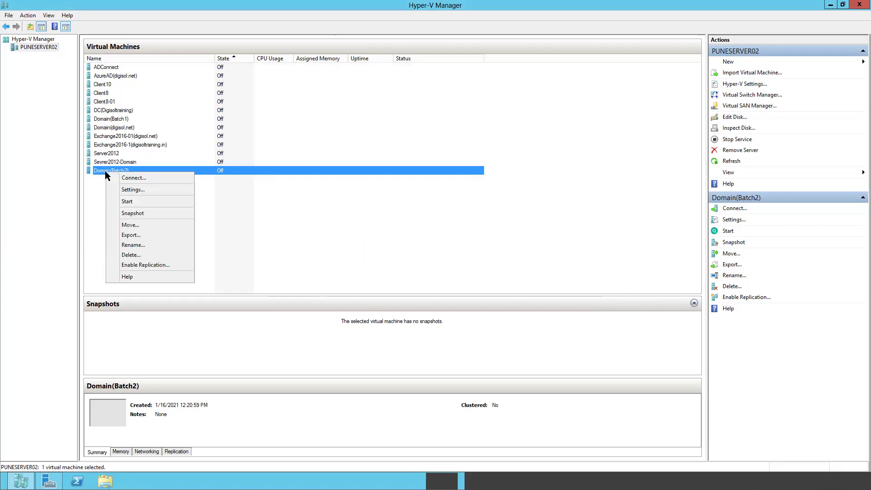
left_click(131, 201)
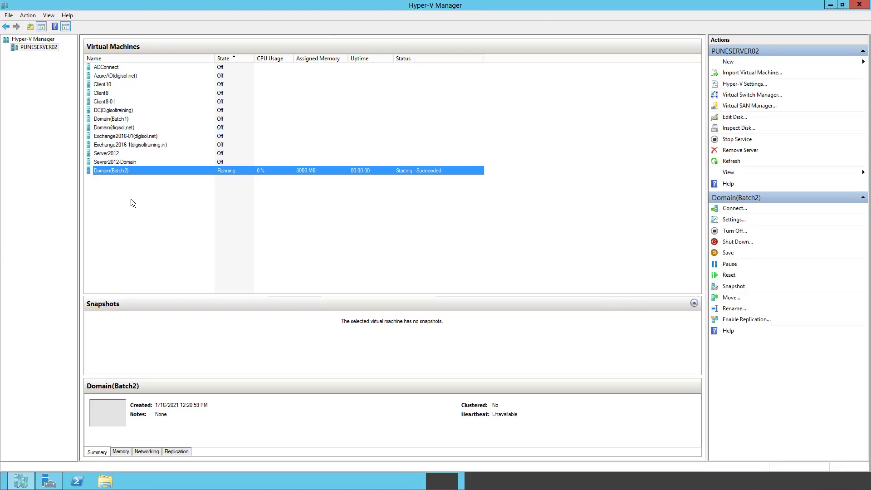
- Connect to the Domain(Batch2) virtual machine, minimize Hyper-V Manager and show the virtual machine in full screen
right_click(141, 171)
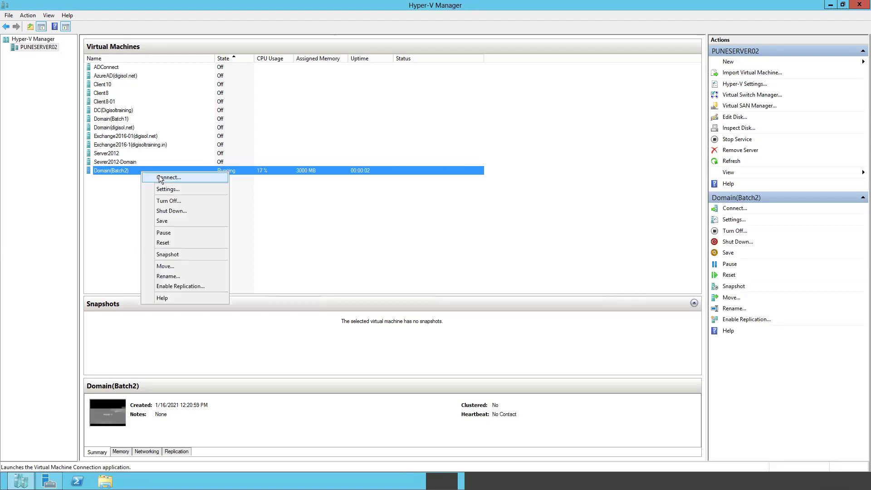
left_click(159, 175)
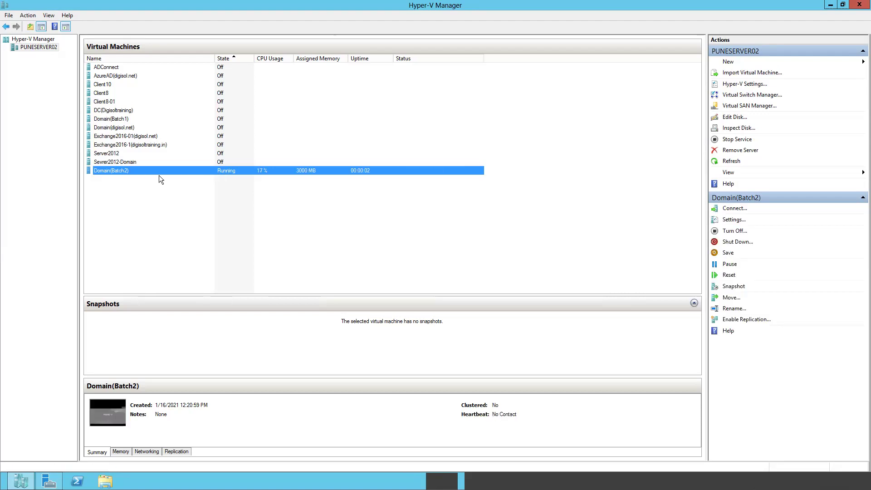
left_click(828, 5)
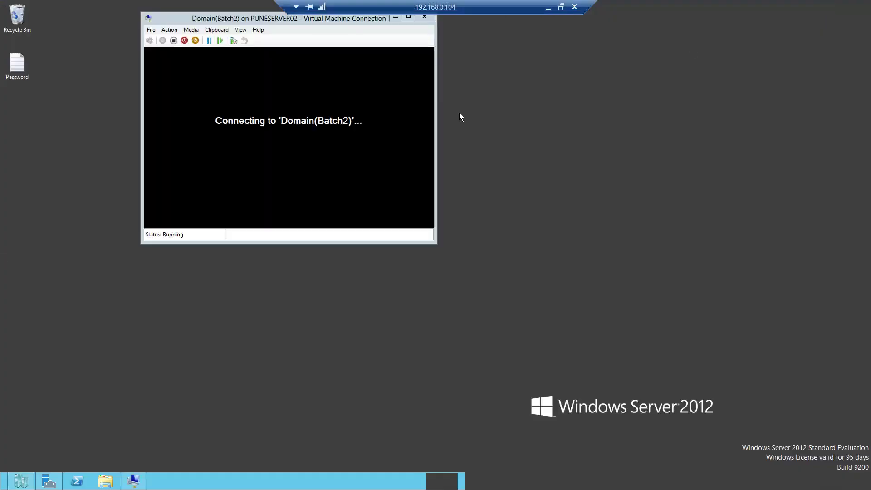
left_click(240, 30)
left_click(255, 40)
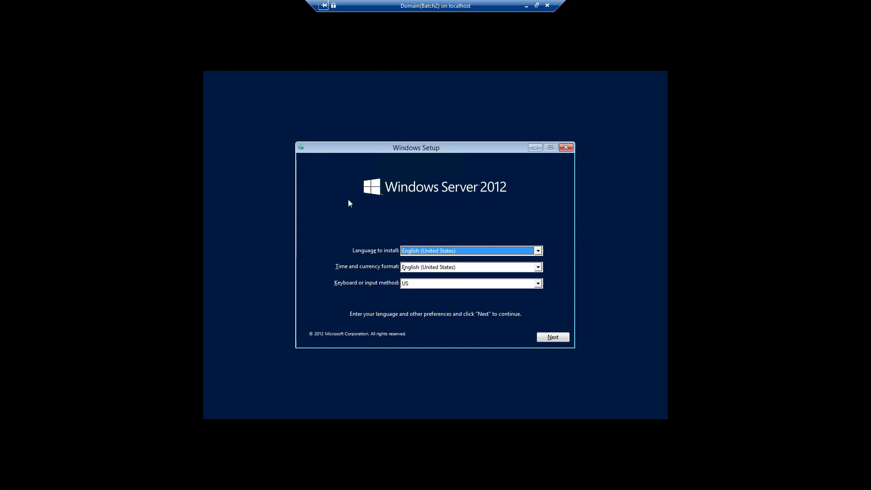
- Start the Windows installation with the default language settings and choose the Windows Server 2012 Standard Evaluation (Server with a GUI) edition
left_click(556, 341)
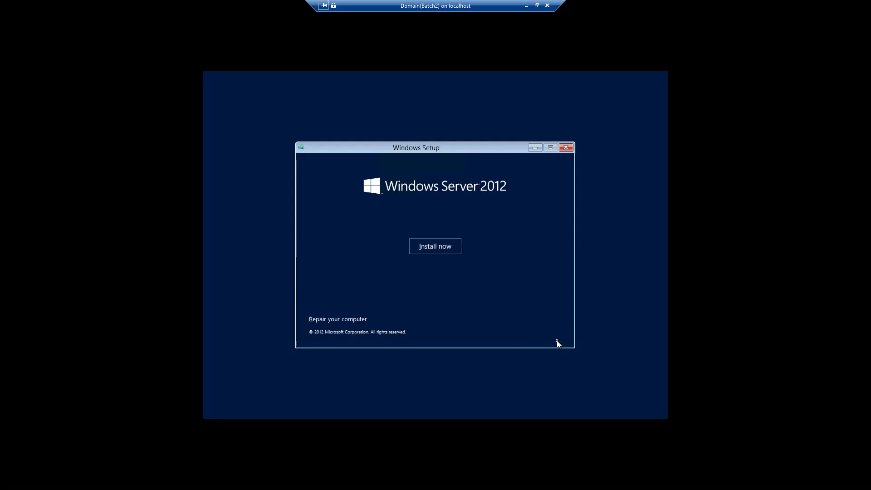
left_click(449, 253)
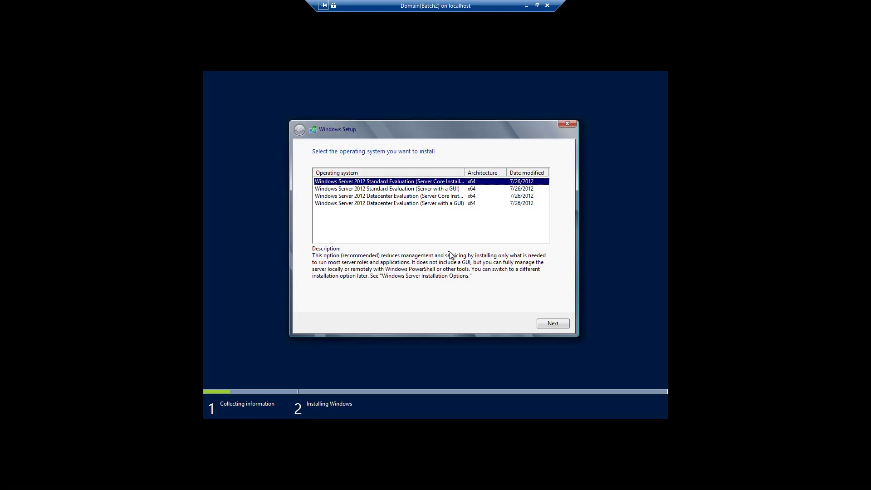
key("Down")
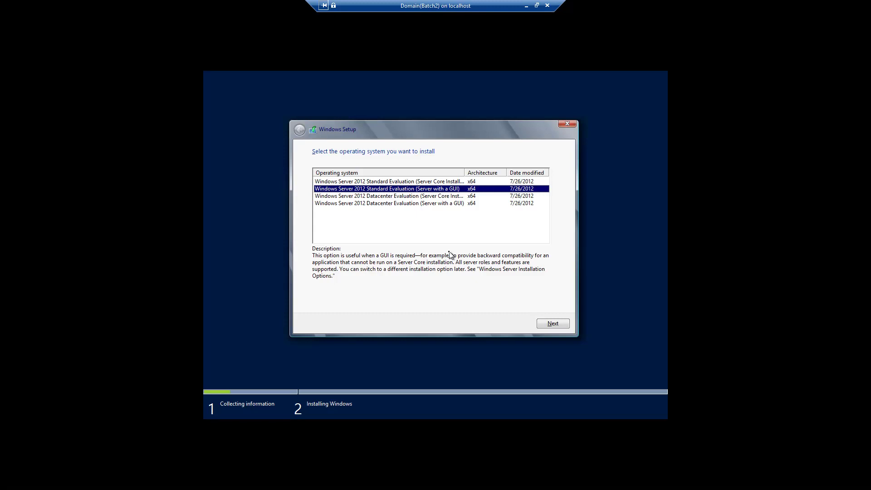
left_click(546, 327)
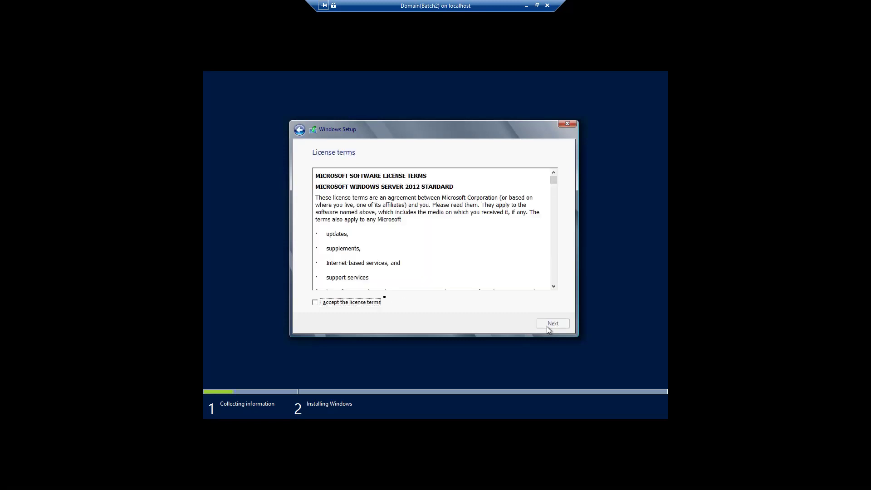
- Accept the license terms and choose the Custom: Install Windows only (advanced) installation type
left_click(314, 303)
left_click(548, 324)
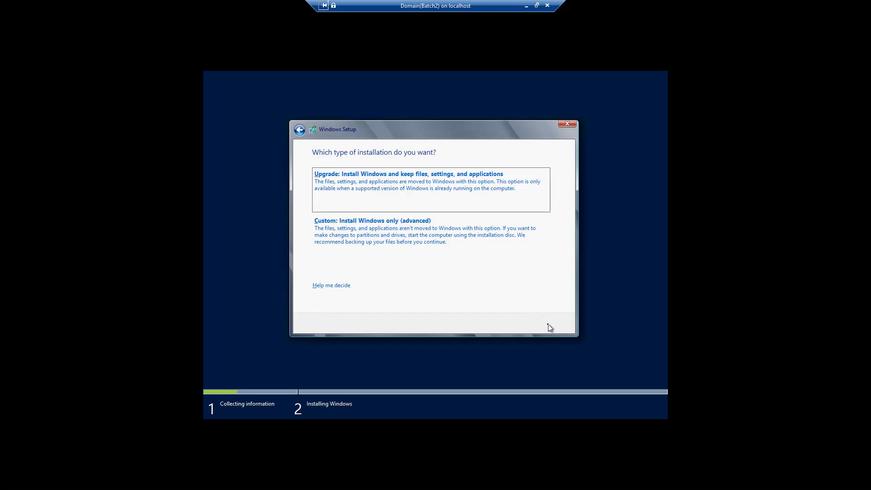
key("Tab")
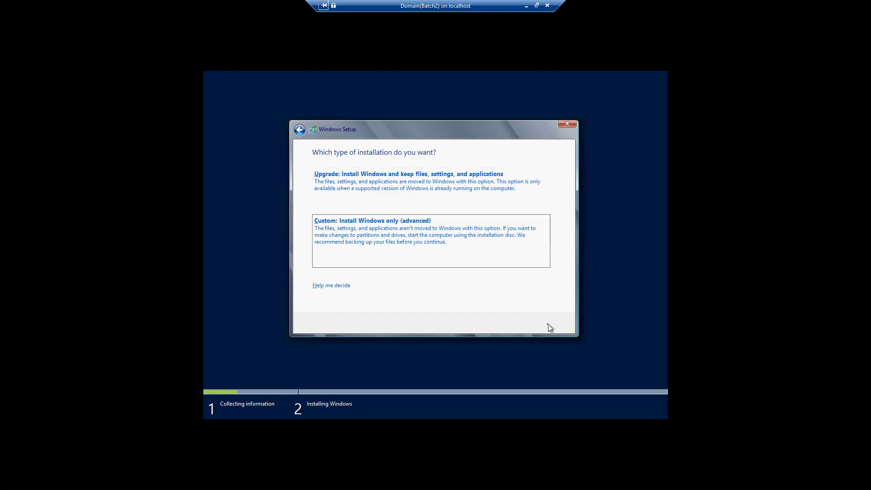
key("Return")
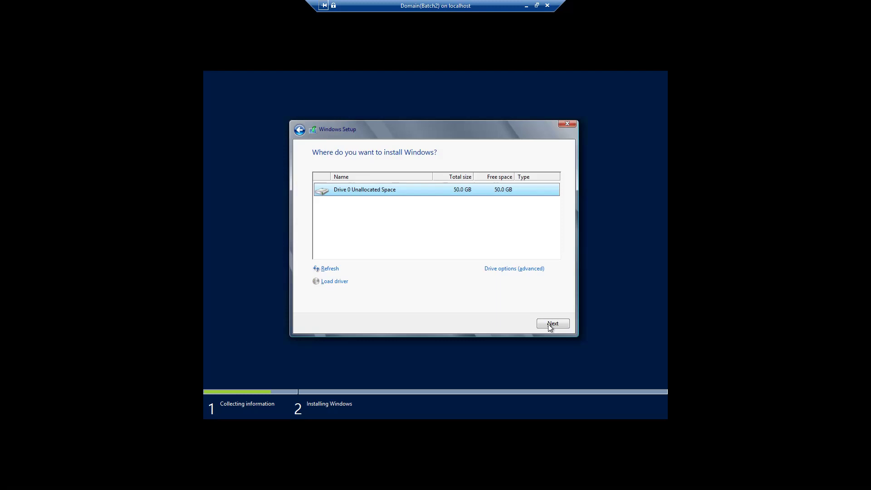
- Try to create a new 100000 MB partition in Drive 0's unallocated space
left_click(507, 270)
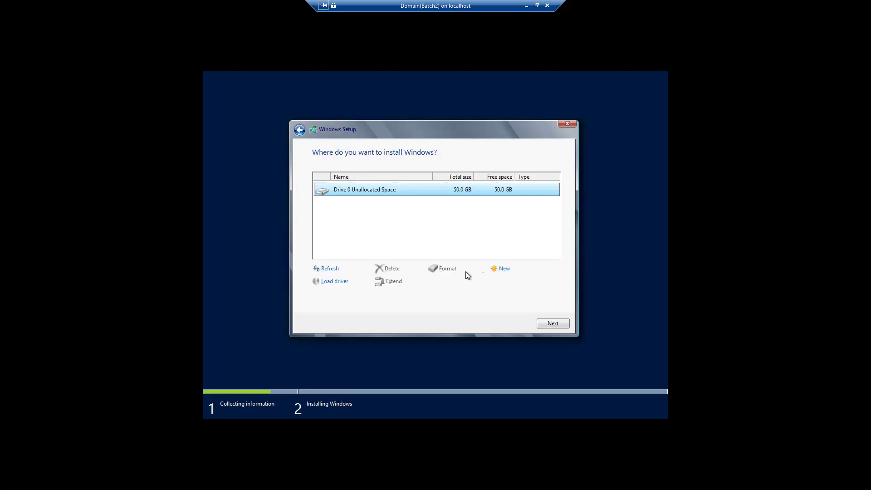
left_click(499, 272)
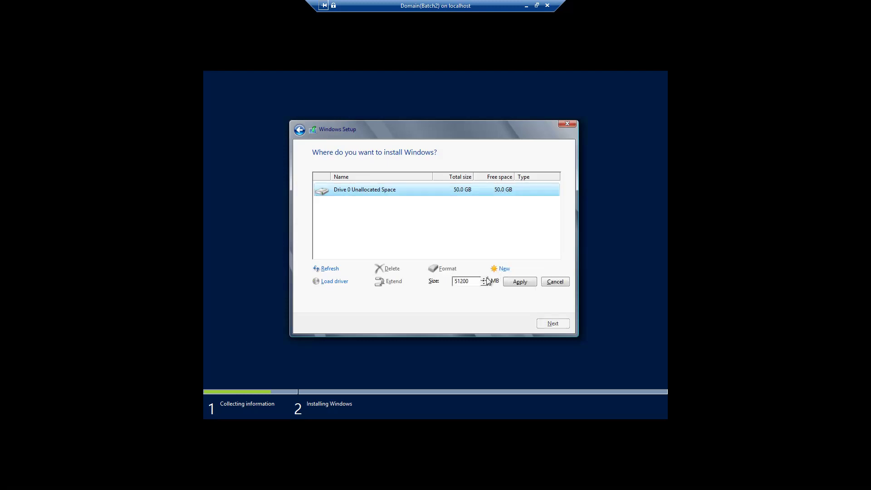
left_click_drag(458, 279, 440, 282)
type("100000")
left_click(521, 282)
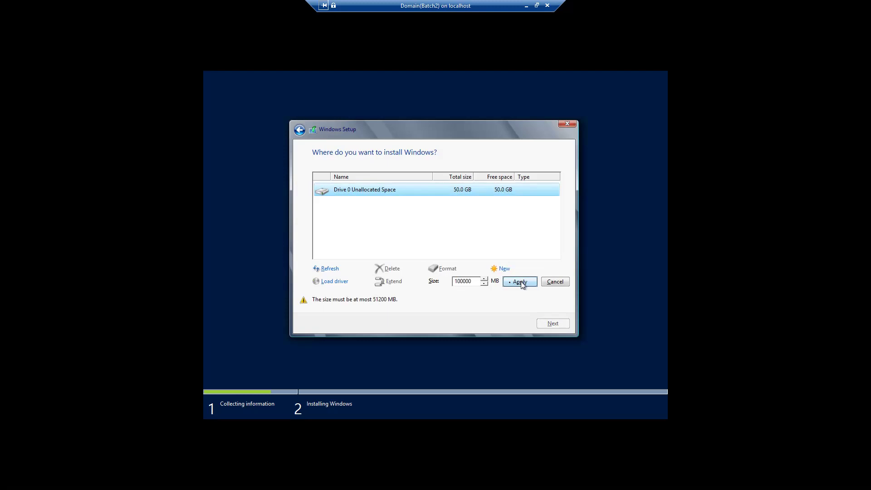
- Reduce the new partition's size to about 9.4 GB and create it, accepting additional partitions for system files
left_click(474, 284)
left_click(516, 284)
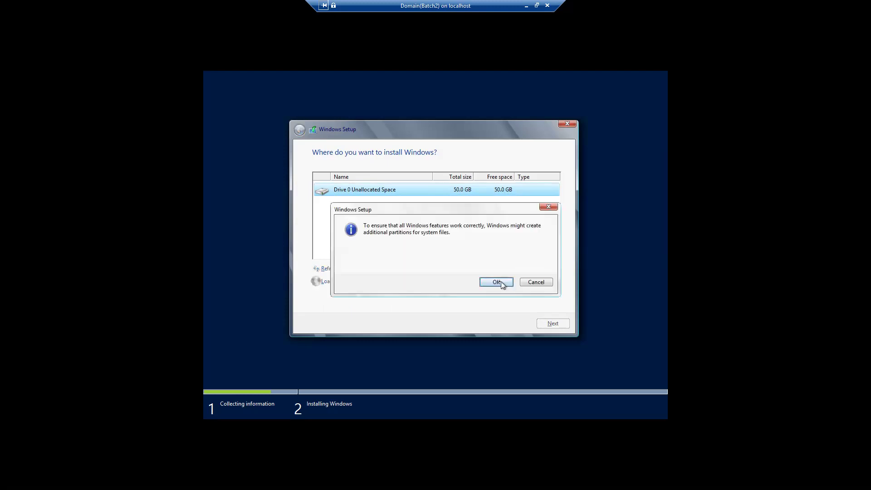
left_click(496, 282)
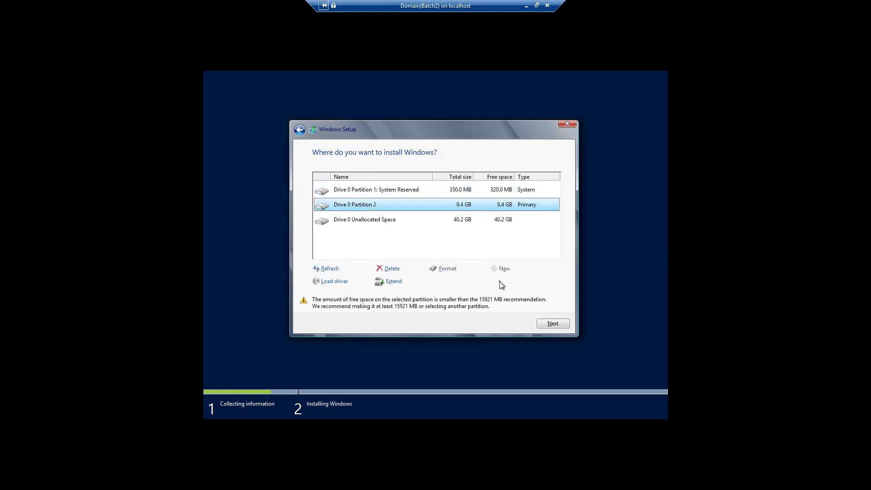
- Start installing Windows on Drive 0's remaining unallocated space and minimize the virtual machine's full-screen connection
left_click(397, 226)
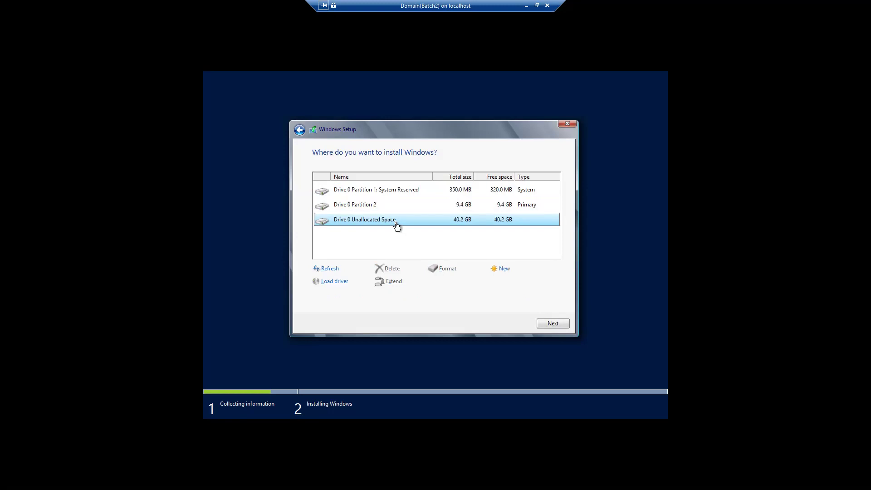
left_click(545, 326)
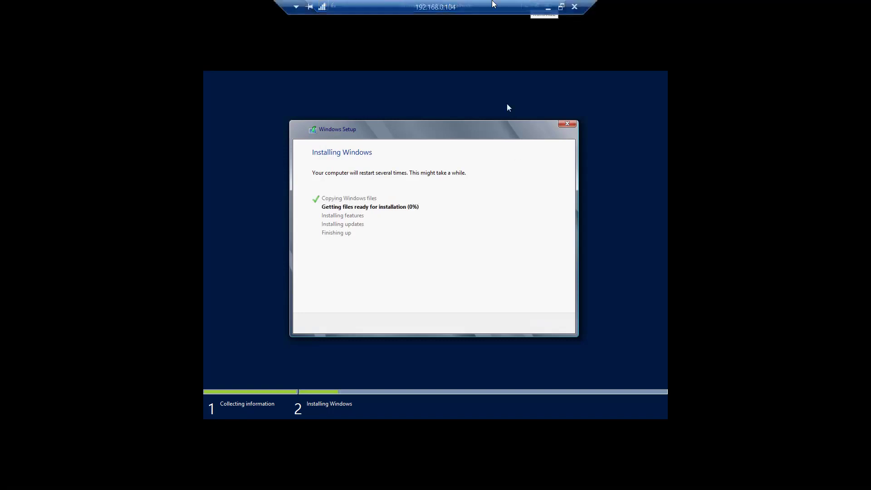
left_click_drag(483, 7, 325, 3)
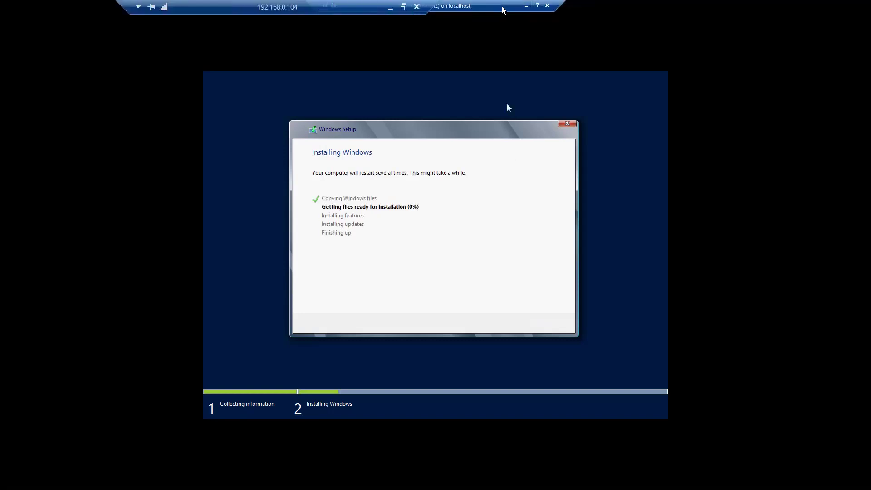
left_click(528, 6)
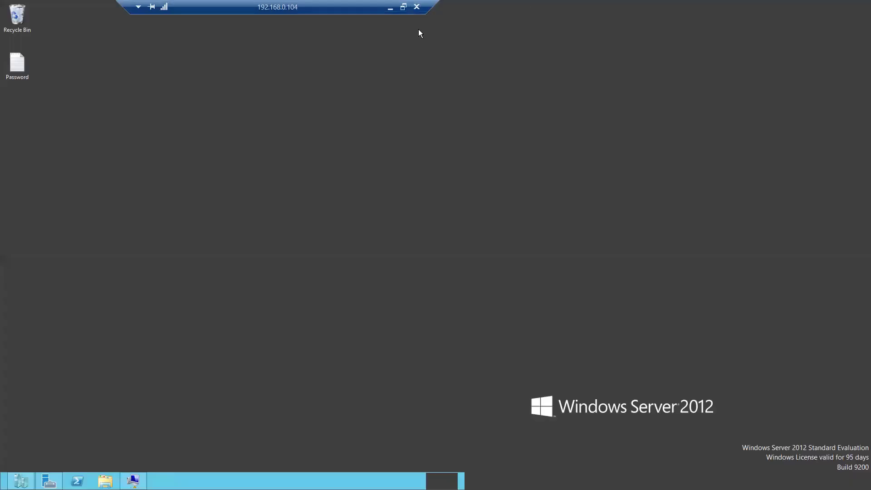